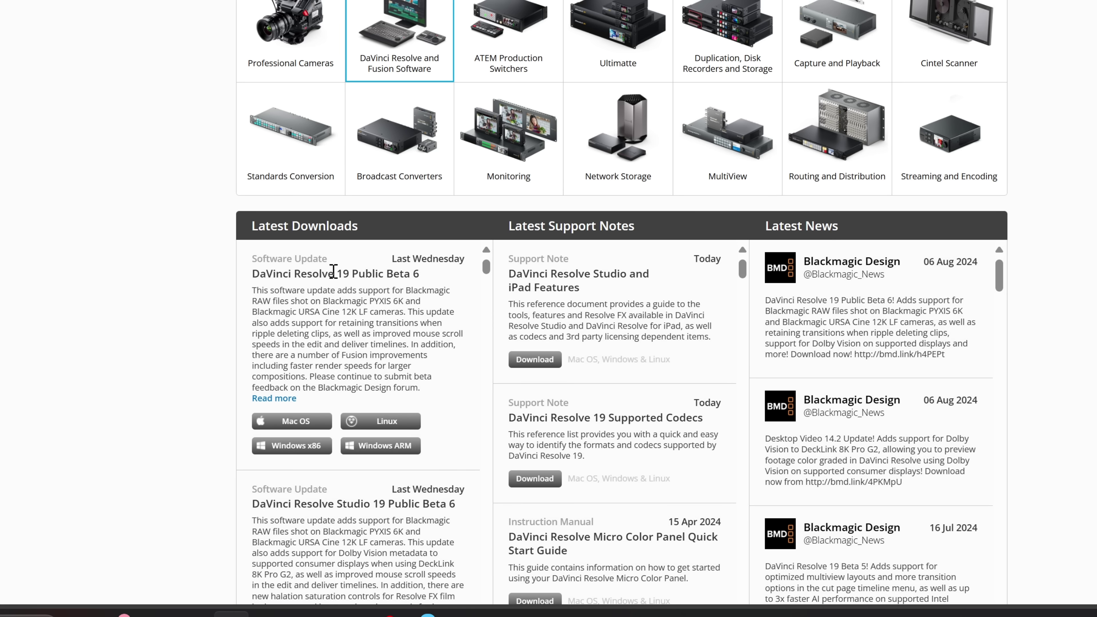
Review the DaVinci Resolve 19 Public Beta 6 and Studio 19 Public Beta 6 entries in the latest downloads.
{"action": "left_click_drag", "start_coordinate": [304, 273], "coordinate": [422, 273]}
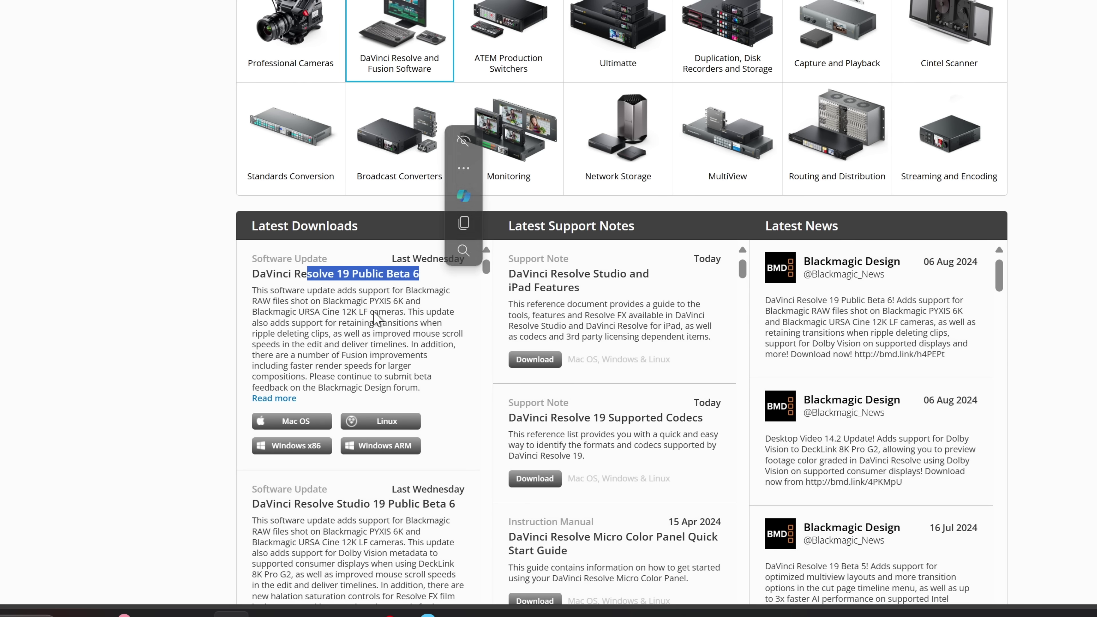
{"action": "left_click_drag", "start_coordinate": [259, 503], "coordinate": [379, 501]}
{"action": "triple_click", "coordinate": [379, 501]}
{"action": "left_click", "coordinate": [410, 529]}
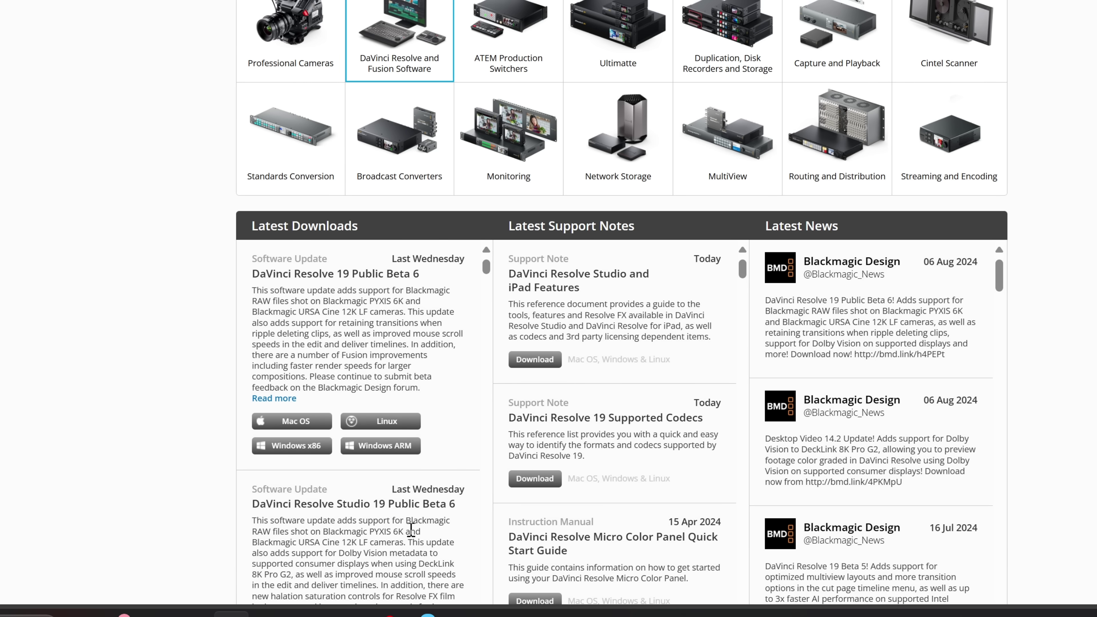
{"action": "scroll", "coordinate": [411, 528], "scroll_direction": "down", "scroll_amount": 3}
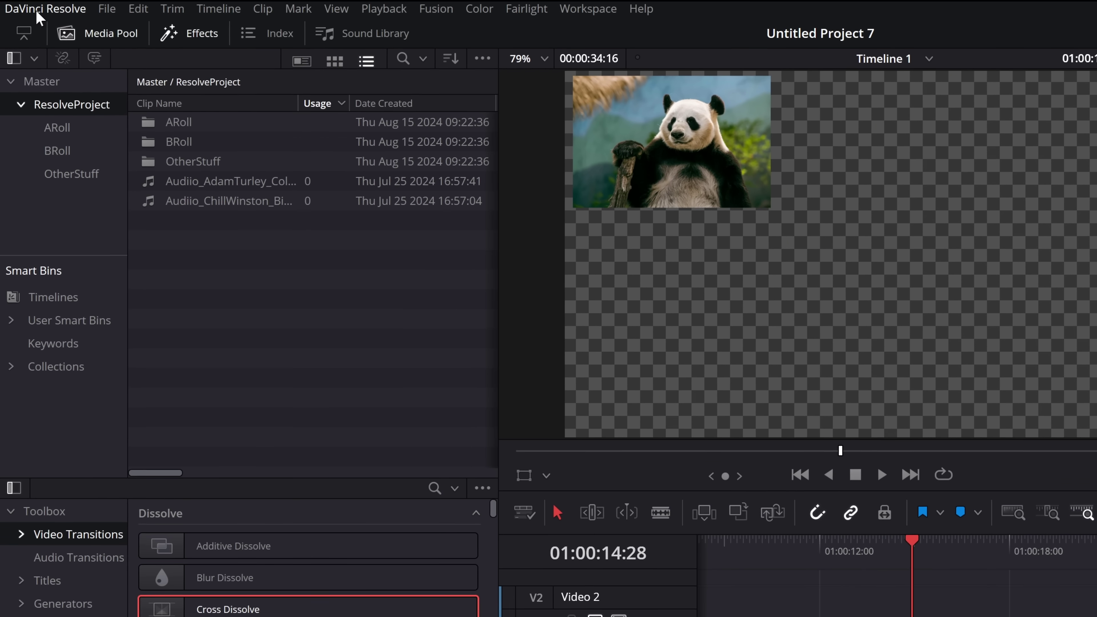
Switch to DaVinci Resolve, check for software updates, and dismiss the result.
{"action": "left_click", "coordinate": [25, 5]}
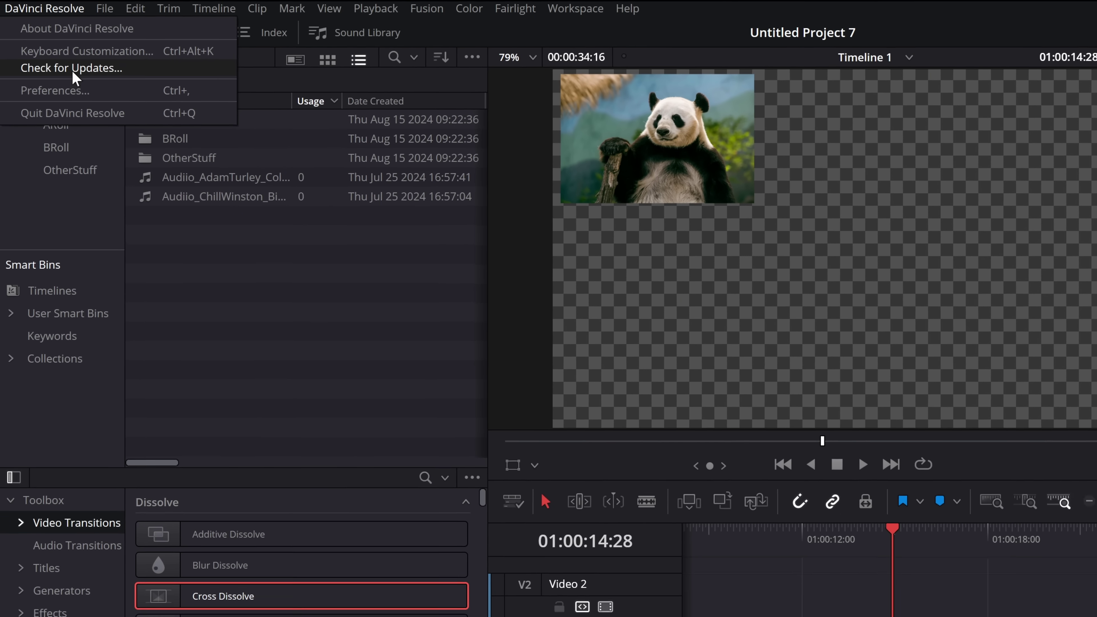
{"action": "left_click", "coordinate": [76, 72]}
{"action": "left_click_drag", "start_coordinate": [615, 311], "coordinate": [604, 208]}
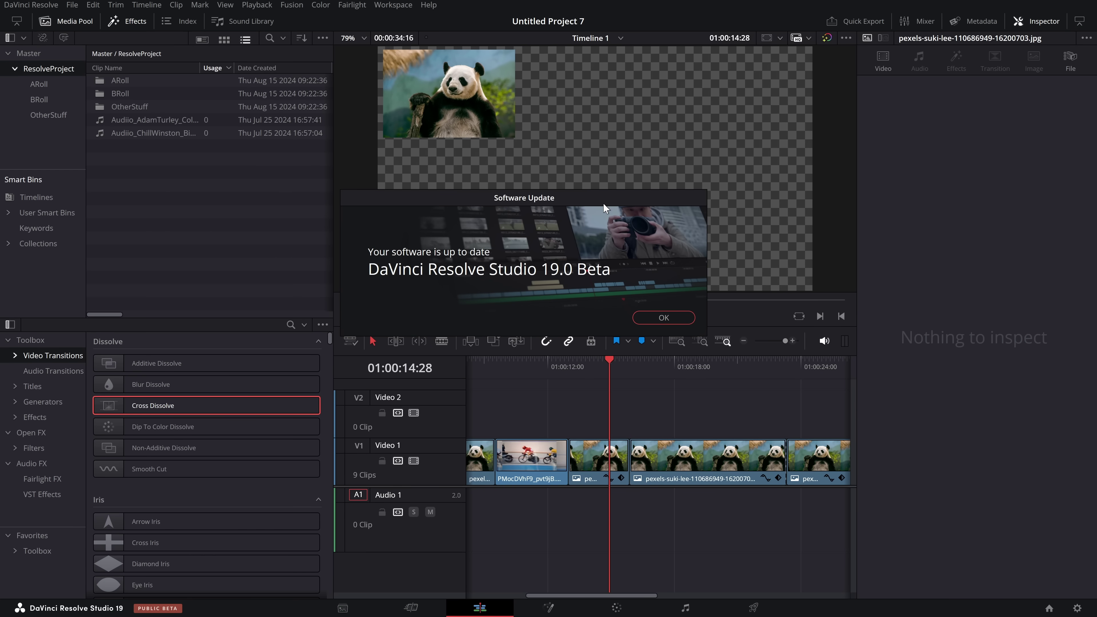
{"action": "left_click", "coordinate": [660, 319]}
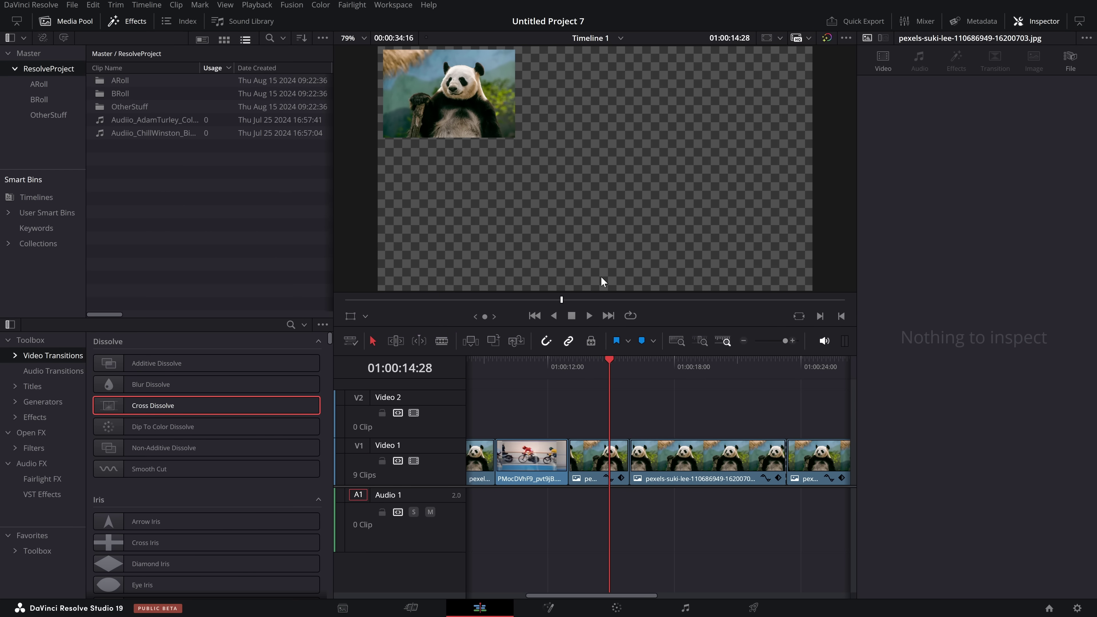
Switch to the browser and read through the DaVinci Resolve 19 Public Beta 6 release notes on the Blackmagic forum.
{"action": "key", "text": "alt+Tab"}
{"action": "left_click", "coordinate": [282, 16]}
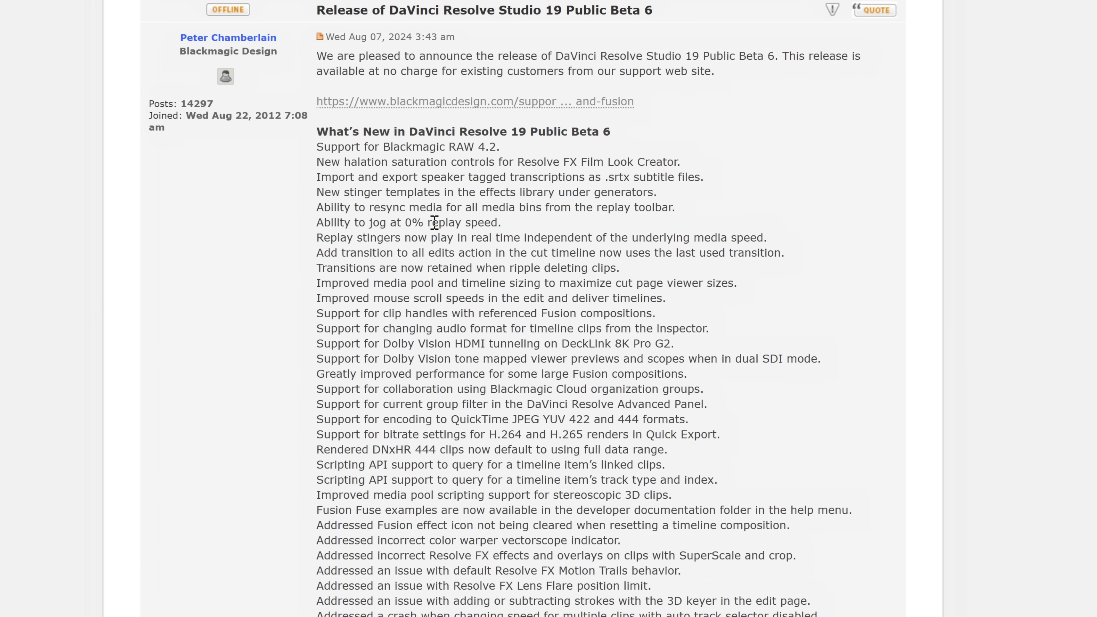
{"action": "left_click_drag", "start_coordinate": [317, 146], "coordinate": [535, 150]}
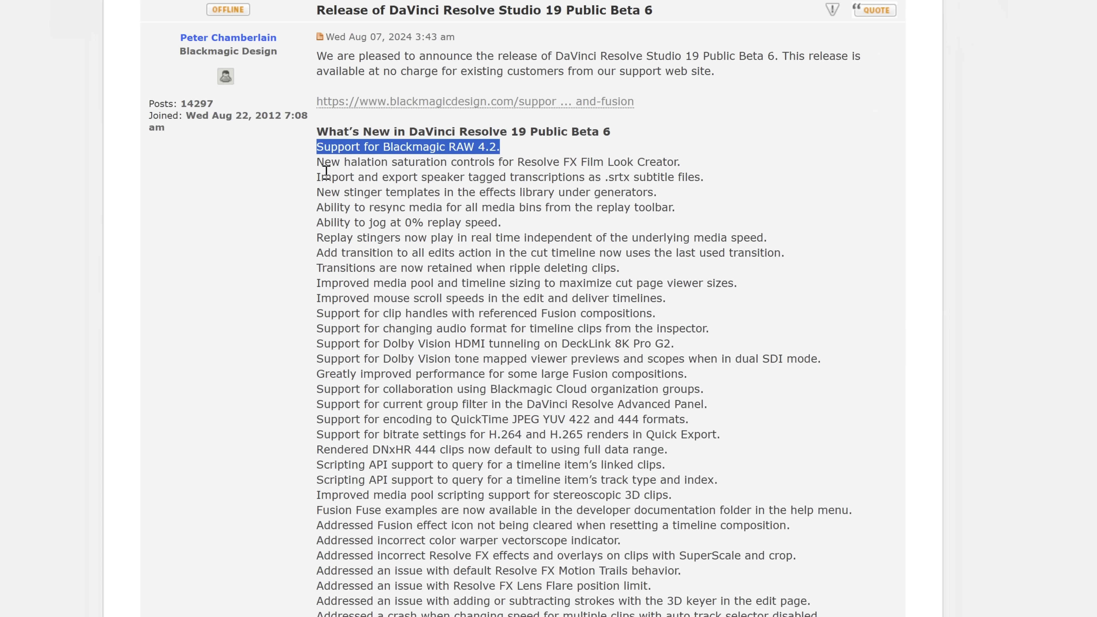
{"action": "left_click_drag", "start_coordinate": [321, 177], "coordinate": [406, 177]}
{"action": "left_click_drag", "start_coordinate": [680, 190], "coordinate": [680, 191]}
{"action": "left_click", "coordinate": [559, 192]}
{"action": "left_click_drag", "start_coordinate": [324, 187], "coordinate": [655, 189]}
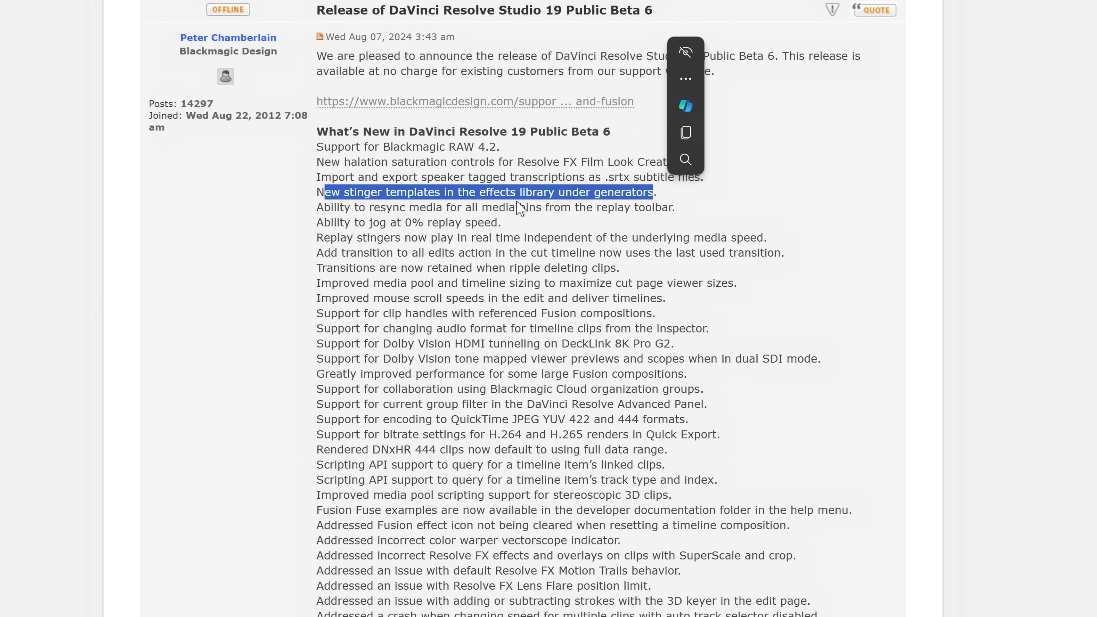
{"action": "left_click", "coordinate": [327, 207]}
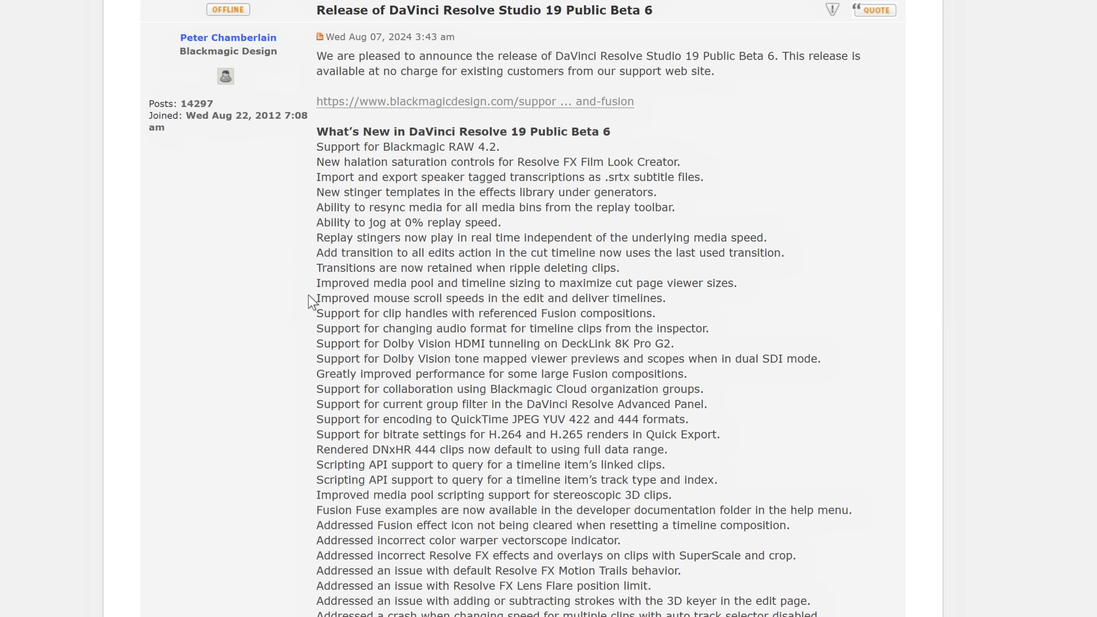
{"action": "scroll", "coordinate": [313, 307], "scroll_direction": "down", "scroll_amount": 2}
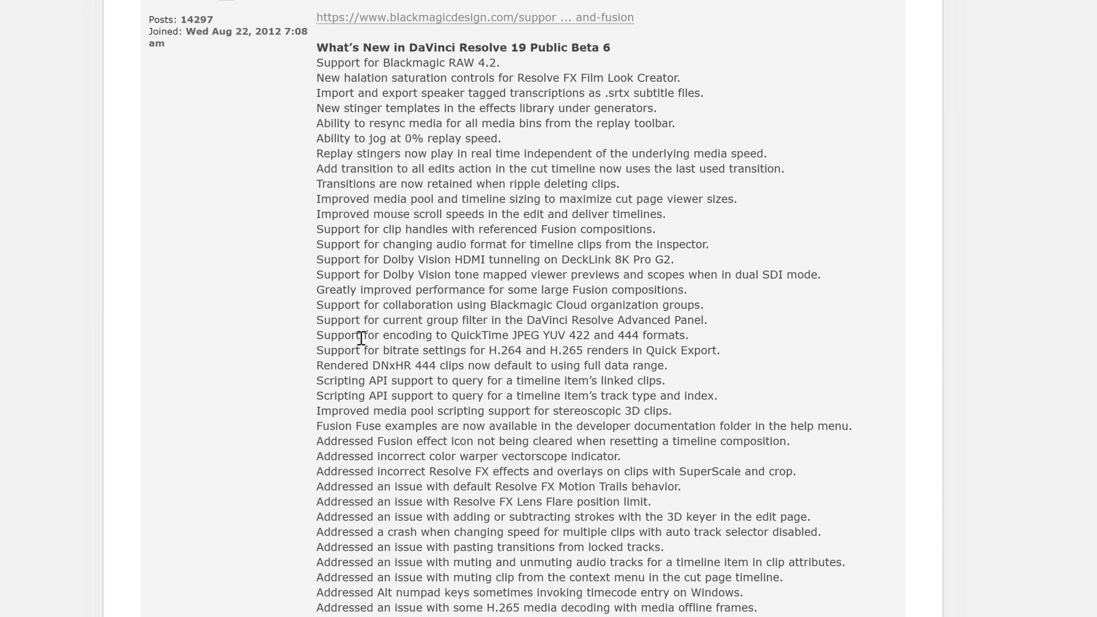
{"action": "scroll", "coordinate": [483, 328], "scroll_direction": "down", "scroll_amount": 2}
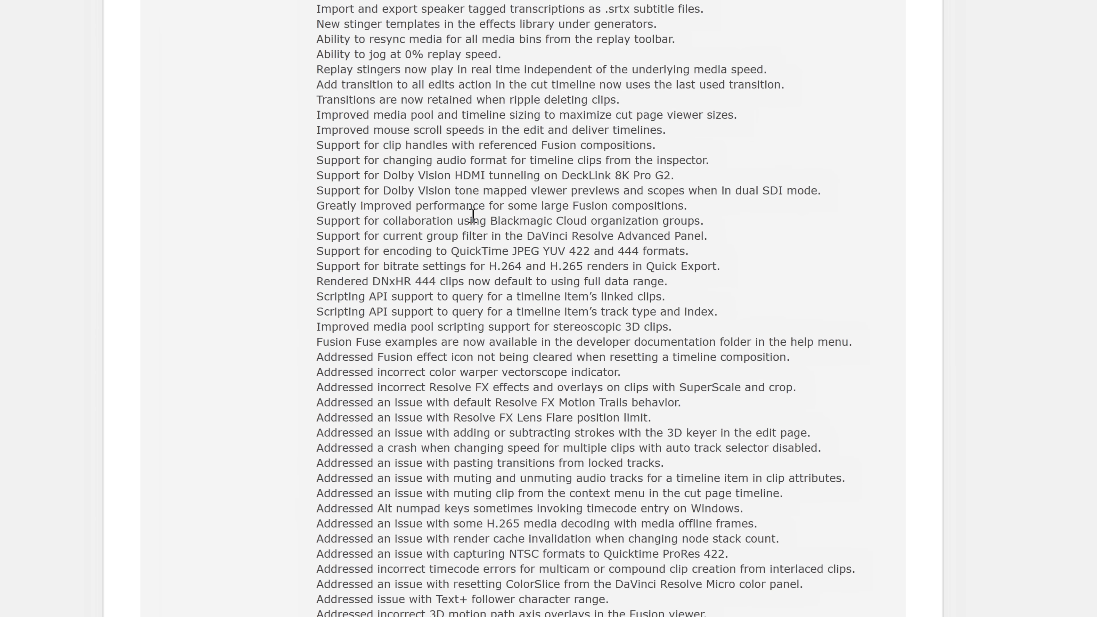
{"action": "scroll", "coordinate": [502, 241], "scroll_direction": "down", "scroll_amount": 6}
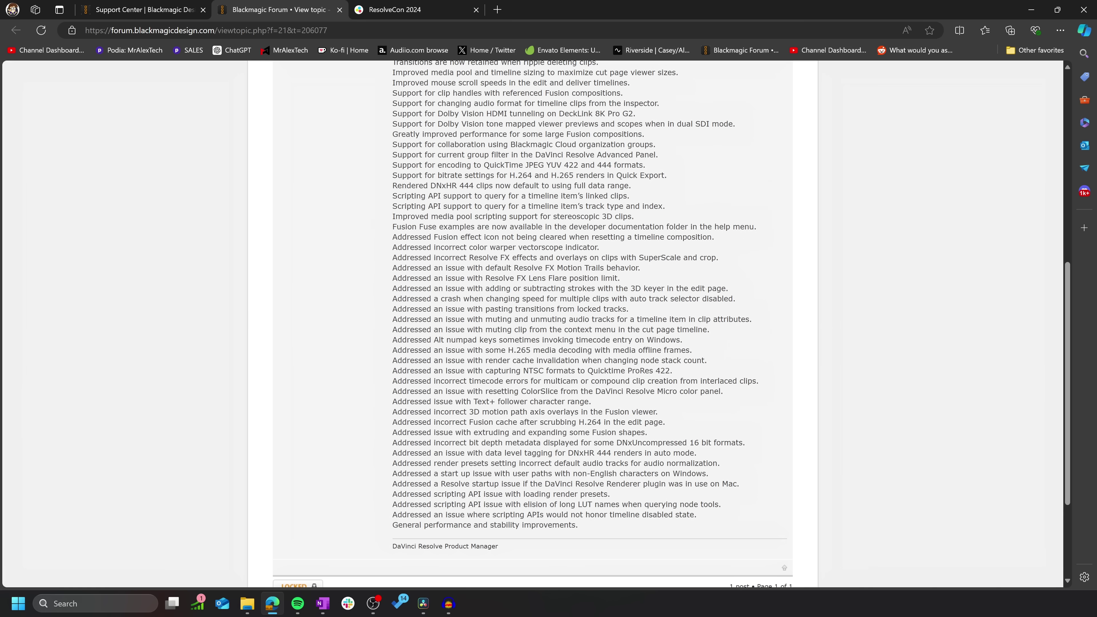
Switch to DaVinci Resolve and add a Cross Dissolve between the motorcycle clip and the following panda clip.
{"action": "left_click", "coordinate": [425, 608]}
{"action": "left_click_drag", "start_coordinate": [155, 405], "coordinate": [570, 468]}
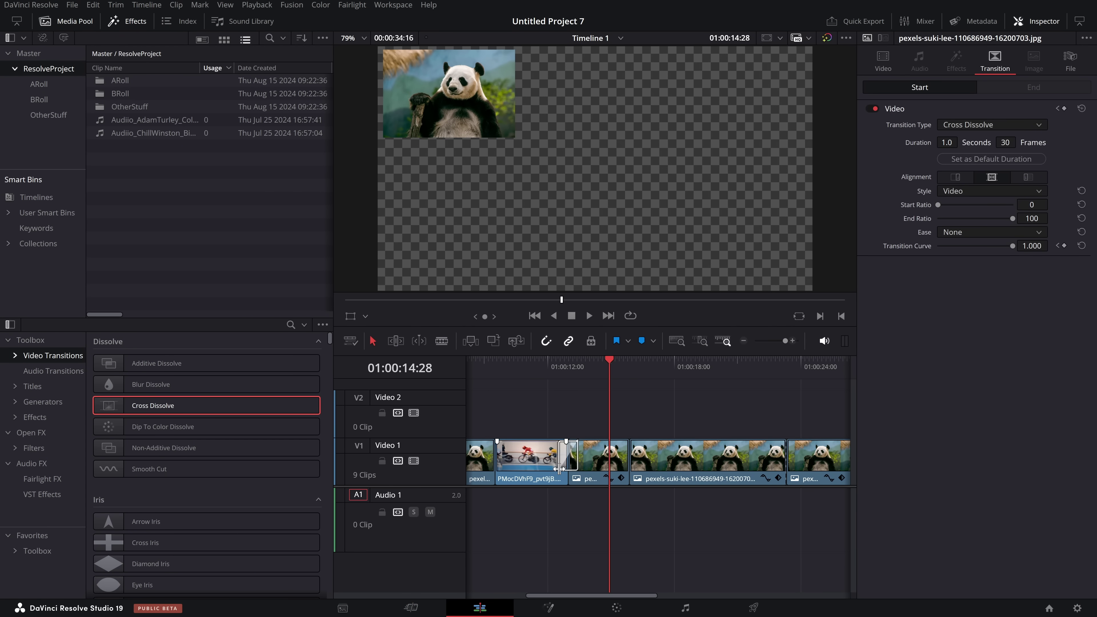
Try ripple deleting the short panda clip after the Cross Dissolve twice, undoing each deletion.
{"action": "scroll", "coordinate": [587, 421], "scroll_direction": "left", "scroll_amount": 3}
{"action": "left_click", "coordinate": [643, 458]}
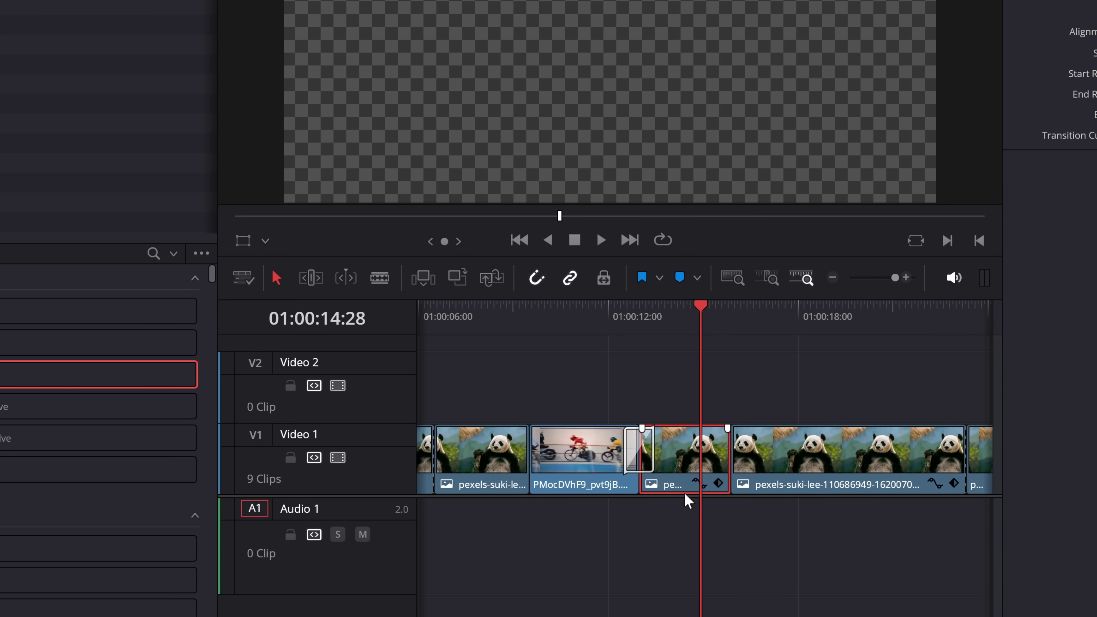
{"action": "key", "text": "Delete"}
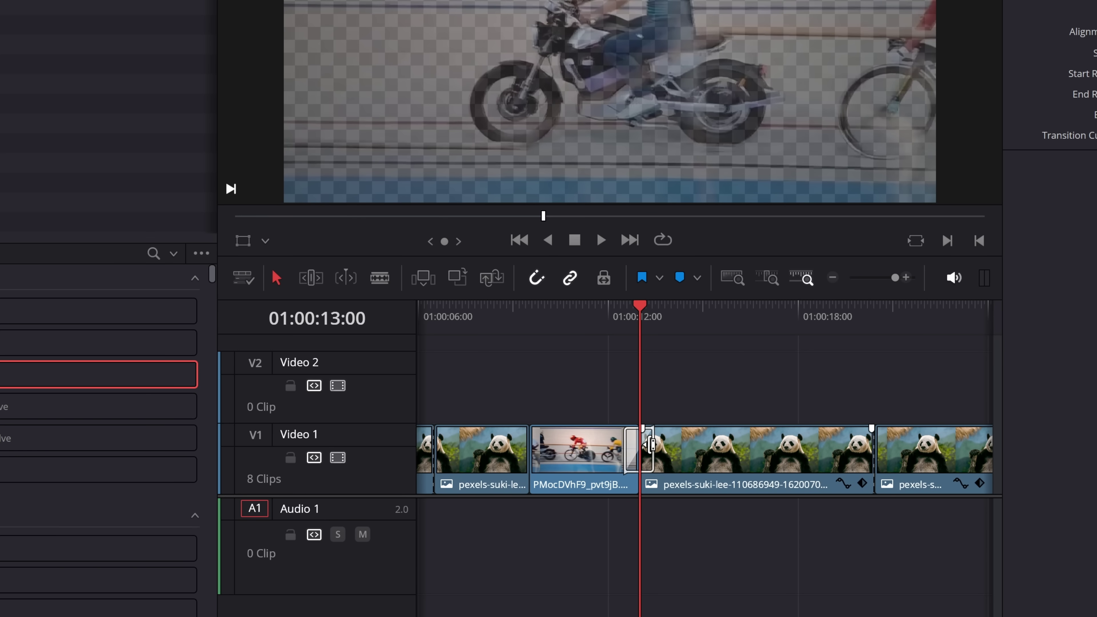
{"action": "key", "text": "ctrl+z"}
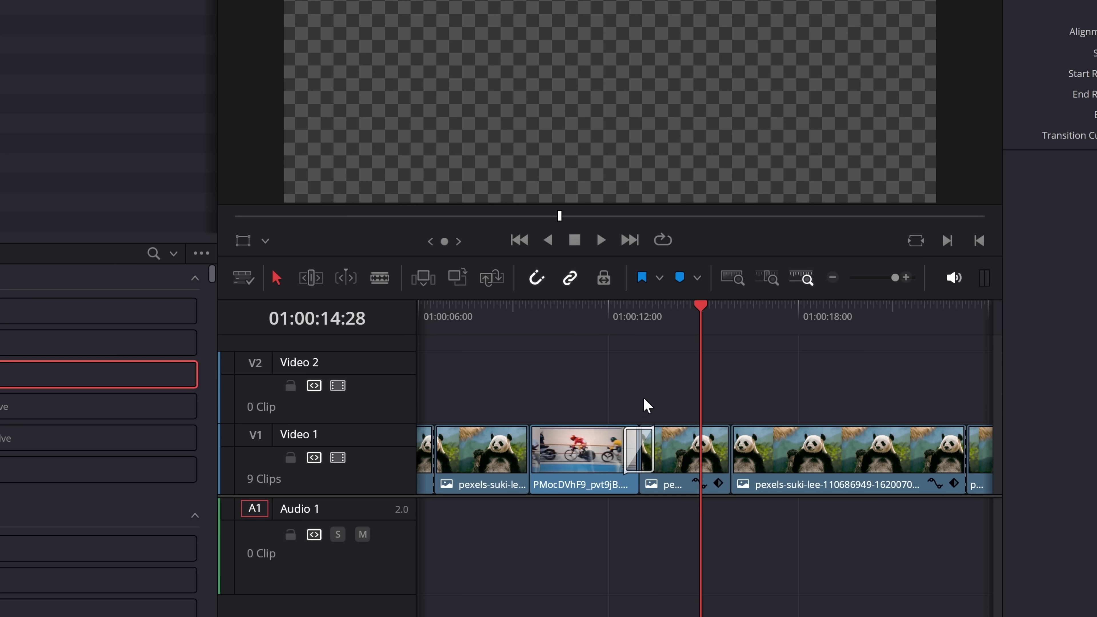
{"action": "left_click", "coordinate": [681, 463]}
{"action": "key", "text": "Delete"}
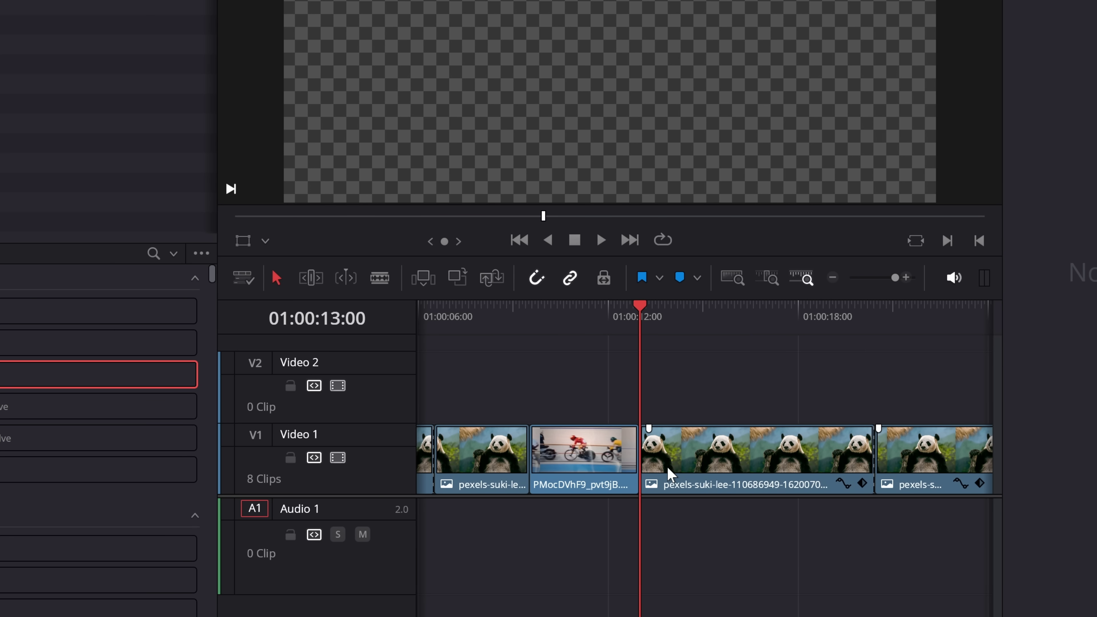
{"action": "key", "text": "ctrl+z"}
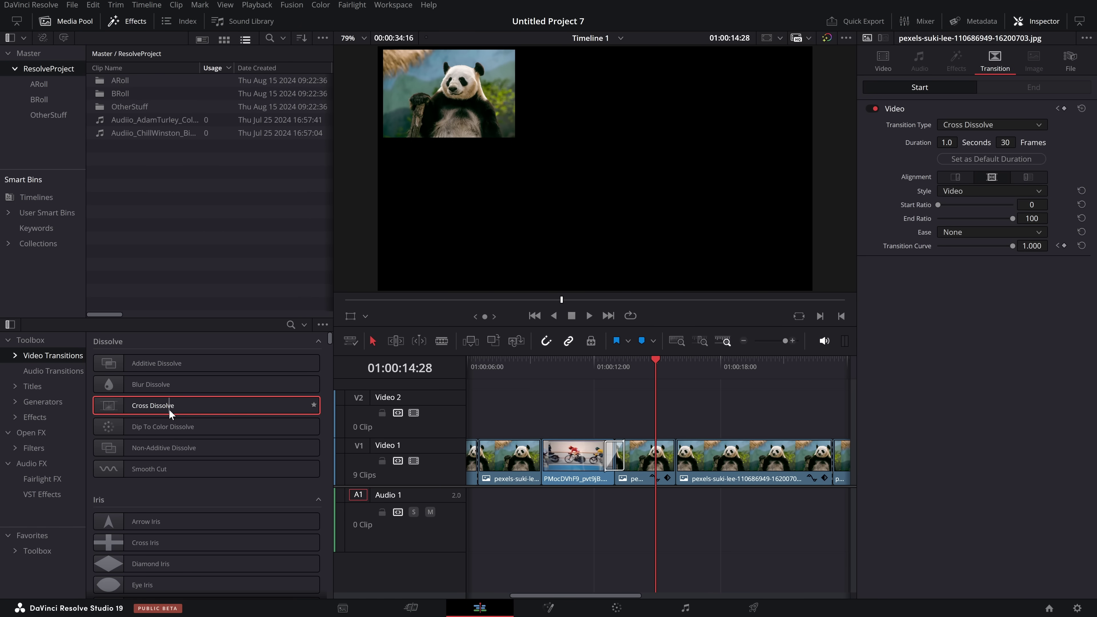
Place the Cross Dissolve at the end of the motorcycle clip and ripple delete that clip from the Video 1 track.
{"action": "left_click_drag", "start_coordinate": [170, 414], "coordinate": [603, 448]}
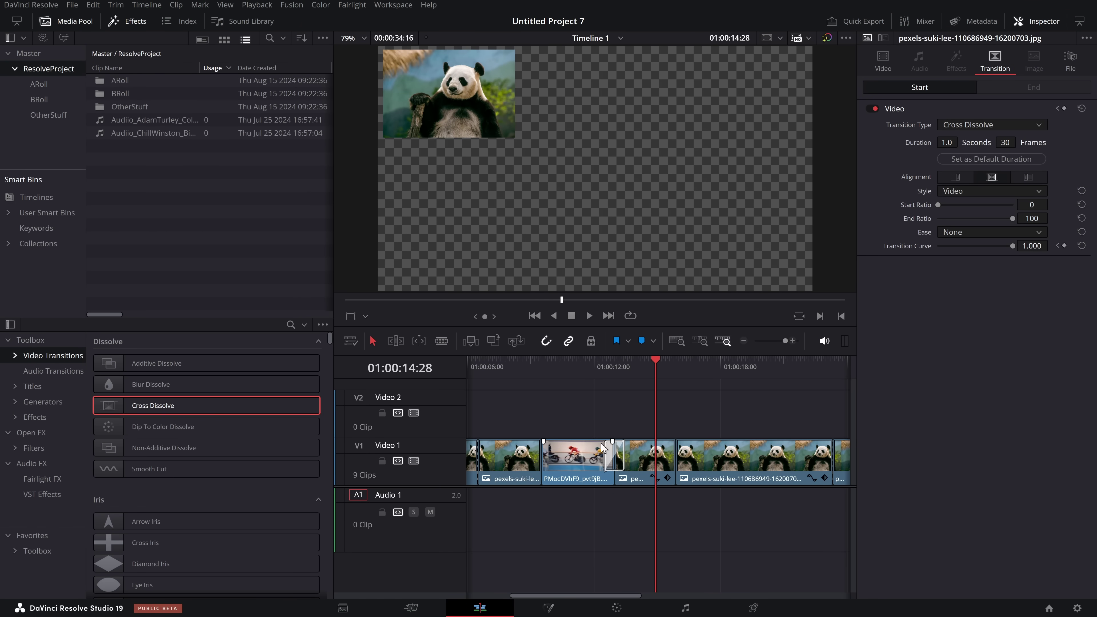
{"action": "left_click", "coordinate": [572, 469]}
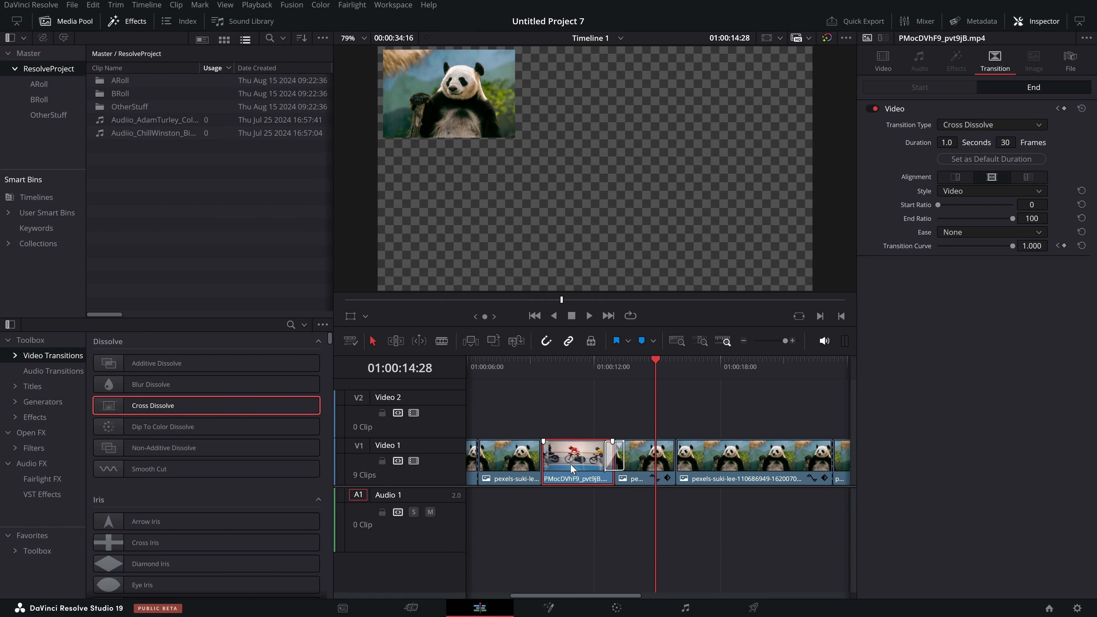
{"action": "key", "text": "Delete"}
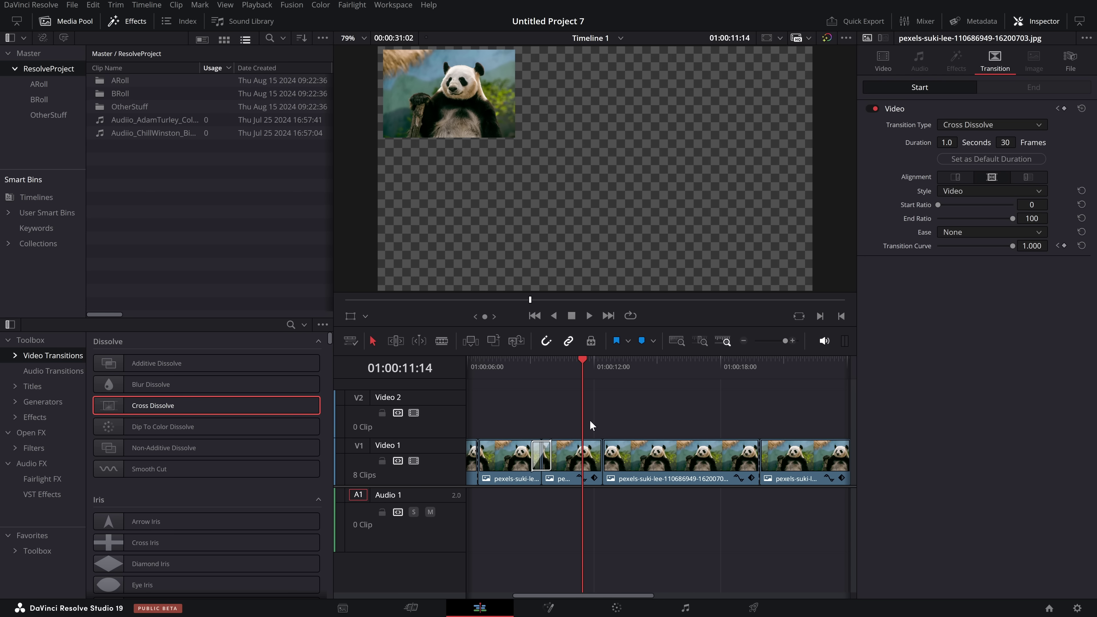
{"action": "scroll", "coordinate": [590, 426], "scroll_direction": "left", "scroll_amount": 3}
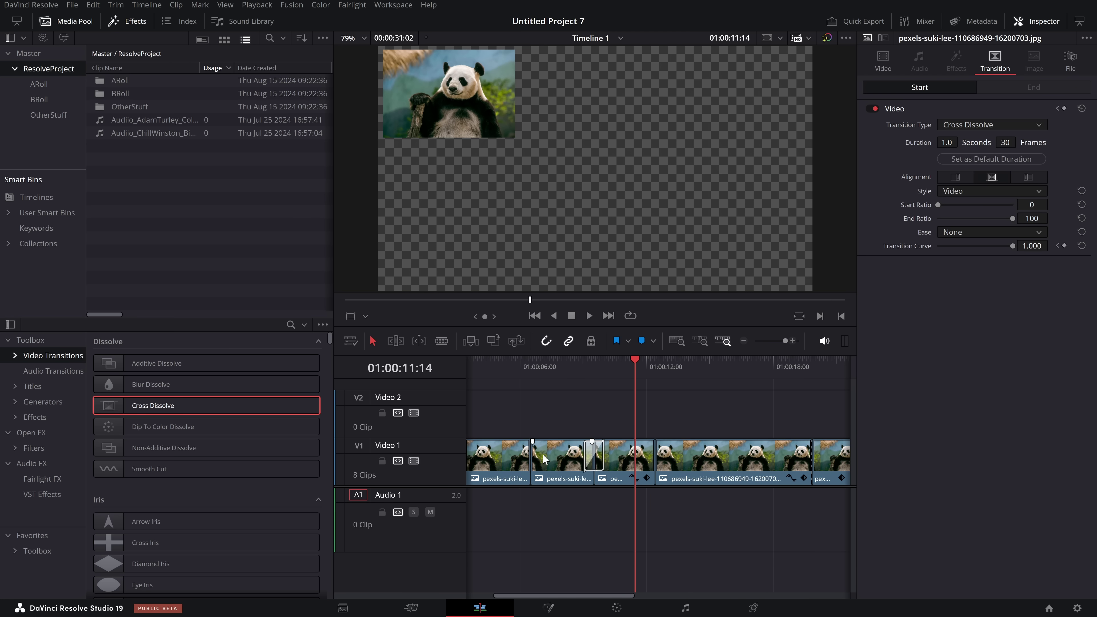
Switch to the Cut page and look through the available timeline actions.
{"action": "left_click", "coordinate": [410, 609]}
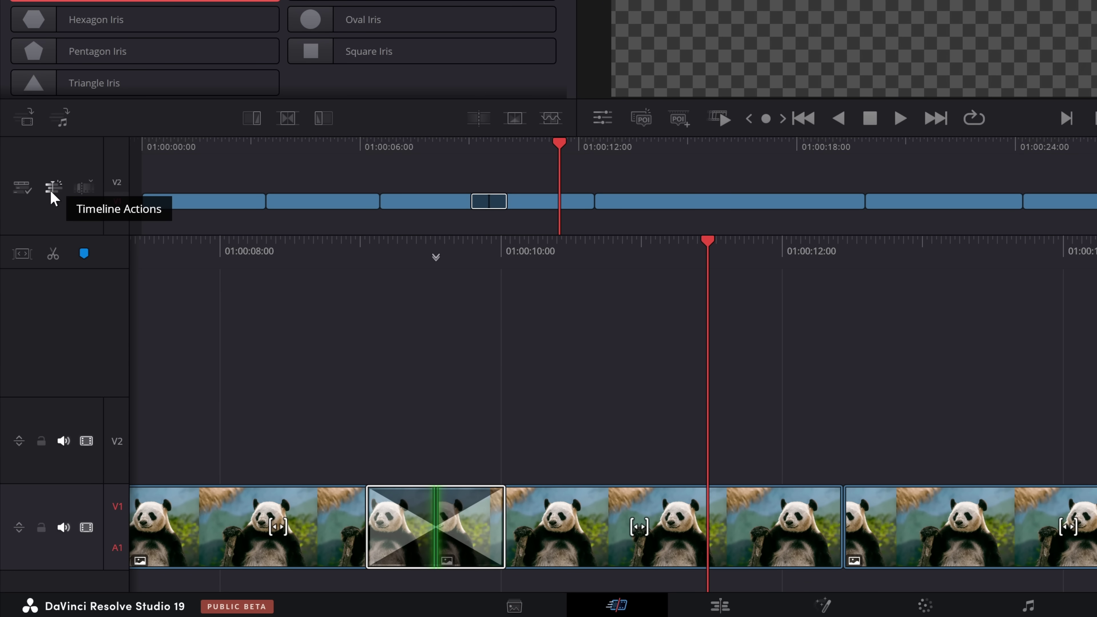
{"action": "left_click", "coordinate": [52, 188]}
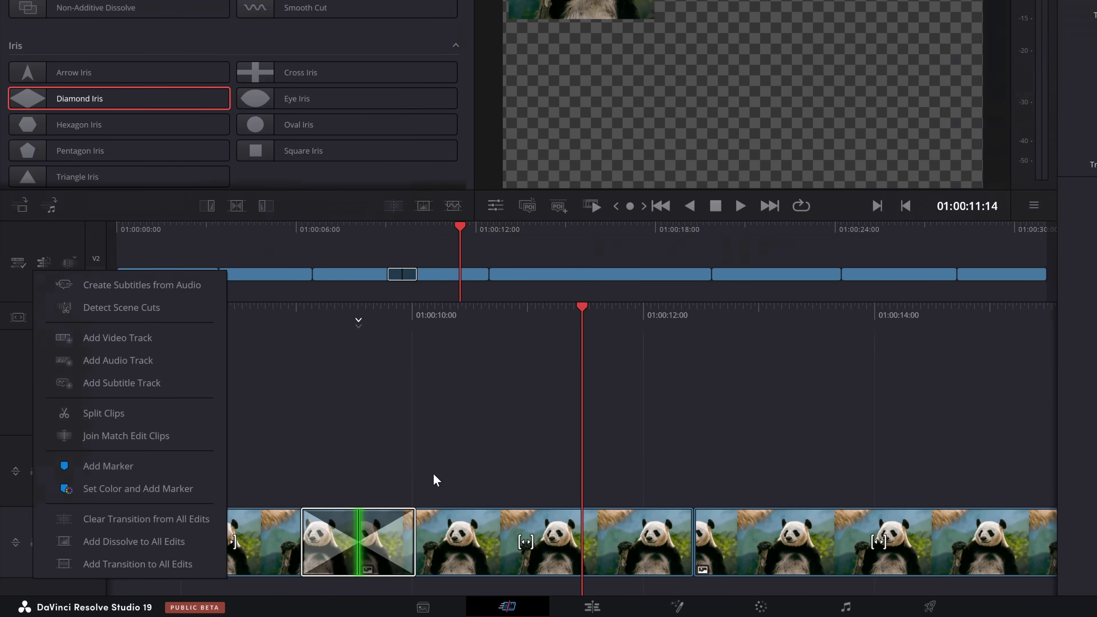
{"action": "left_click", "coordinate": [433, 473]}
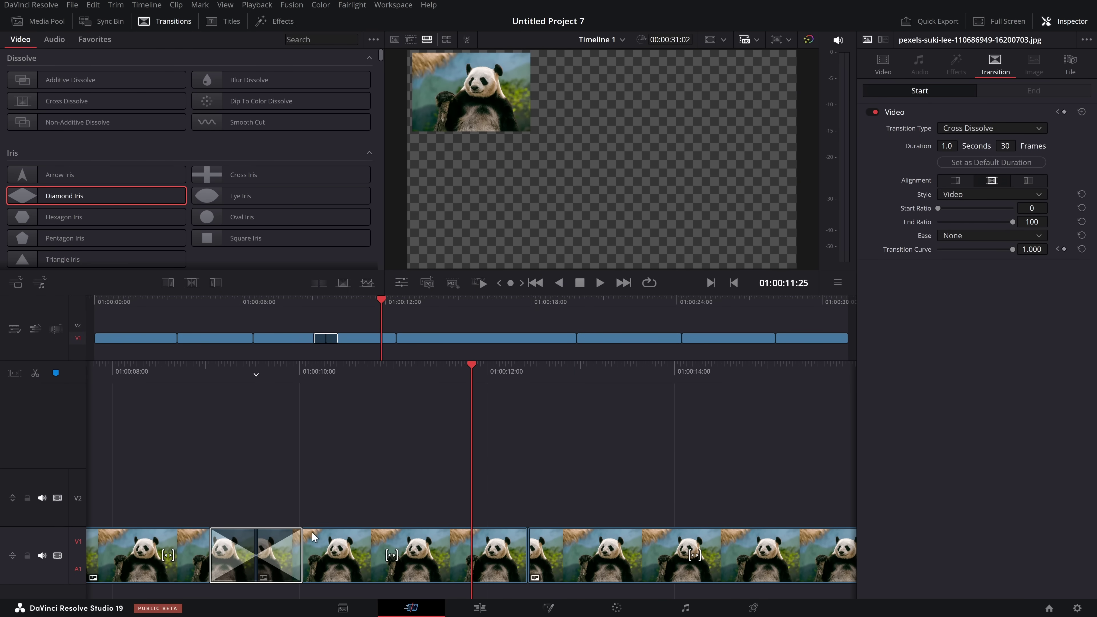
Delete the Cross Dissolve between the two panda clips before the playhead.
{"action": "left_click", "coordinate": [289, 548]}
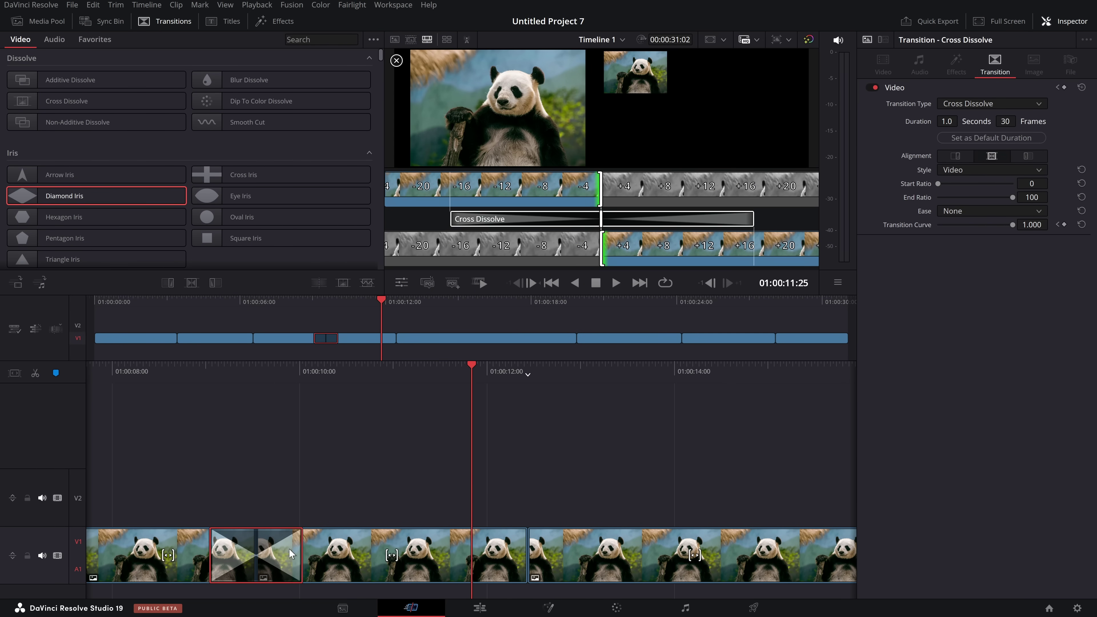
{"action": "key", "text": "Delete"}
{"action": "key", "text": "v"}
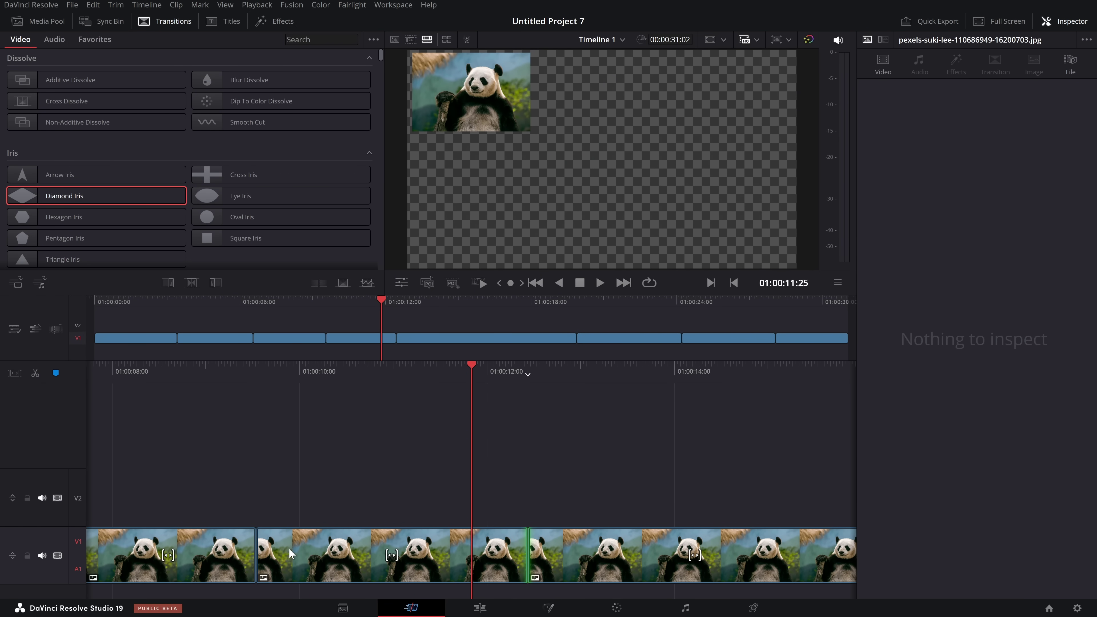
Apply the Heart shape transition to the cut just after the playhead and save the project.
{"action": "scroll", "coordinate": [222, 186], "scroll_direction": "down", "scroll_amount": 6}
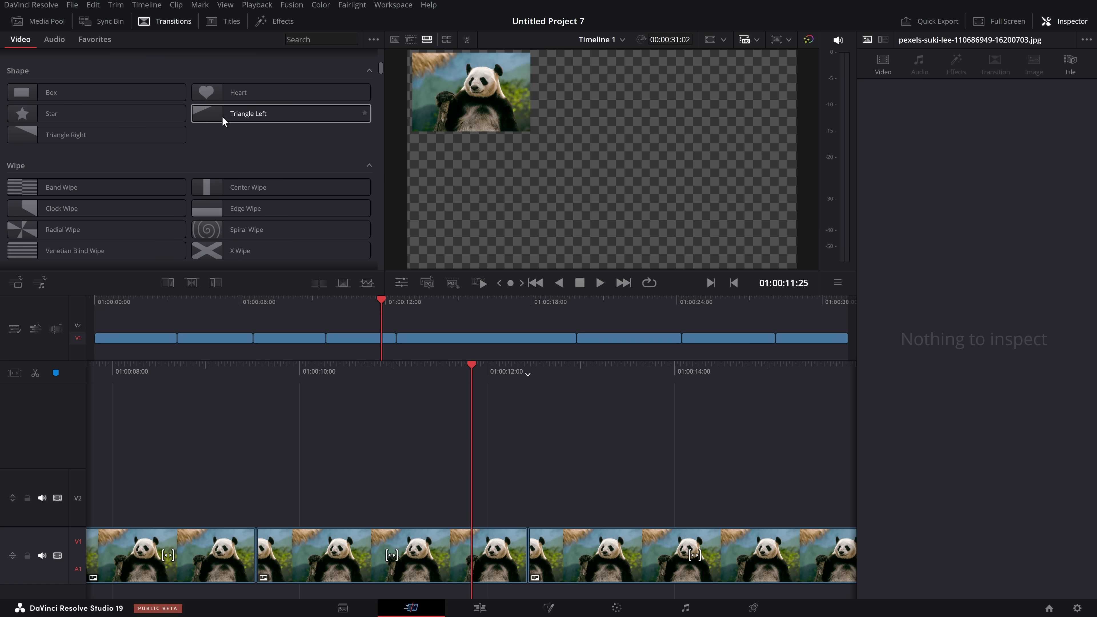
{"action": "left_click_drag", "start_coordinate": [215, 94], "coordinate": [512, 558]}
{"action": "left_click", "coordinate": [550, 553]}
{"action": "key", "text": "ctrl+s"}
Add the last used Heart transition to all edits and play back the one before the original Heart transition.
{"action": "left_click", "coordinate": [38, 330]}
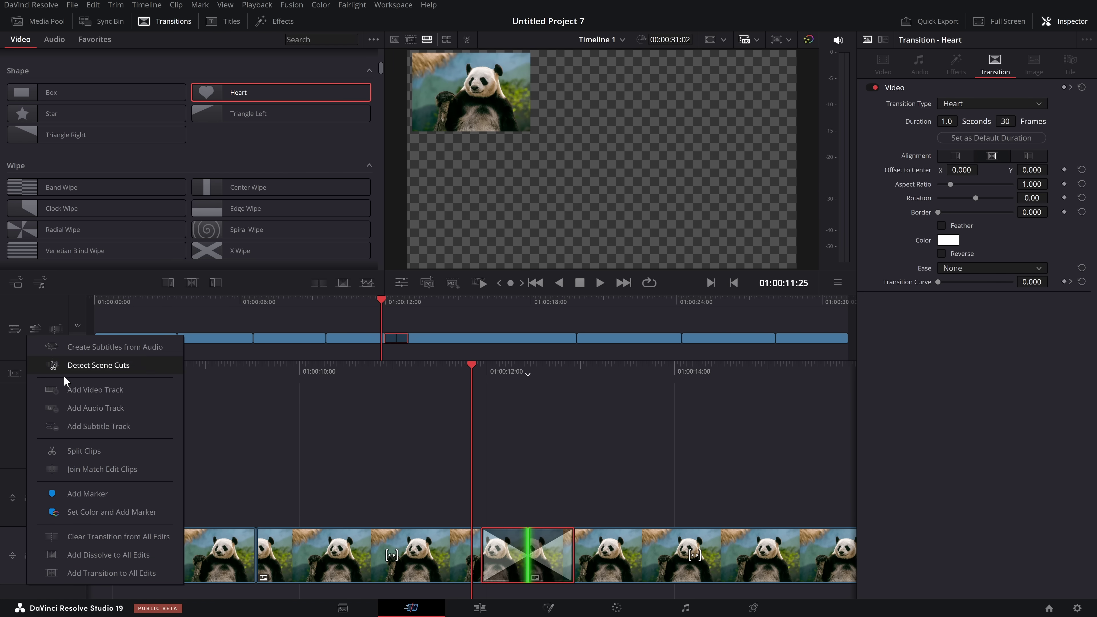
{"action": "left_click", "coordinate": [92, 573]}
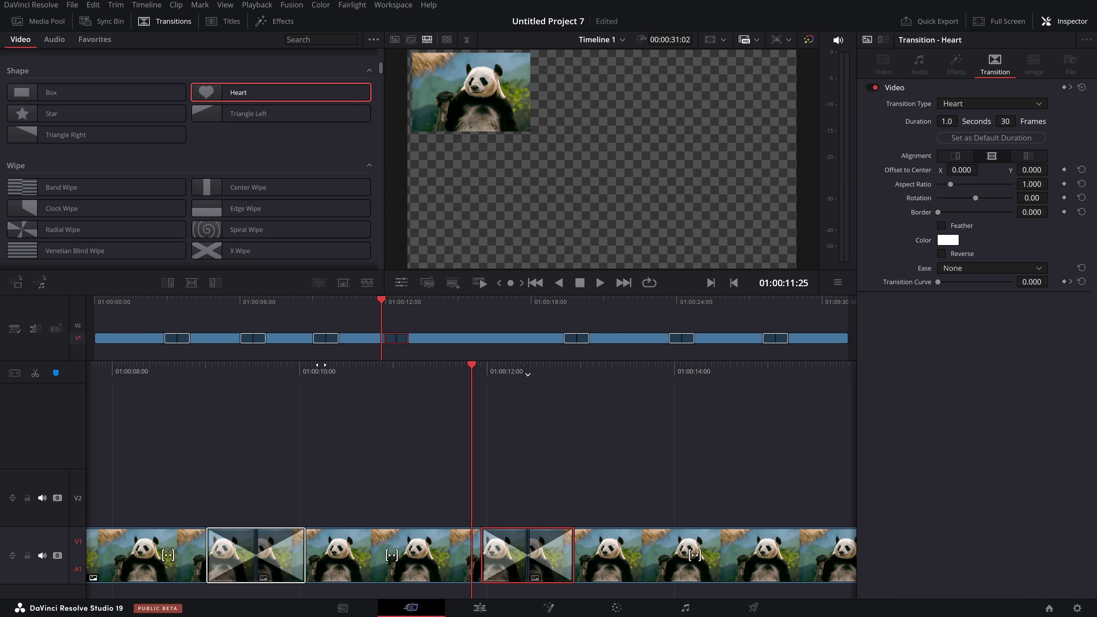
{"action": "left_click", "coordinate": [323, 299]}
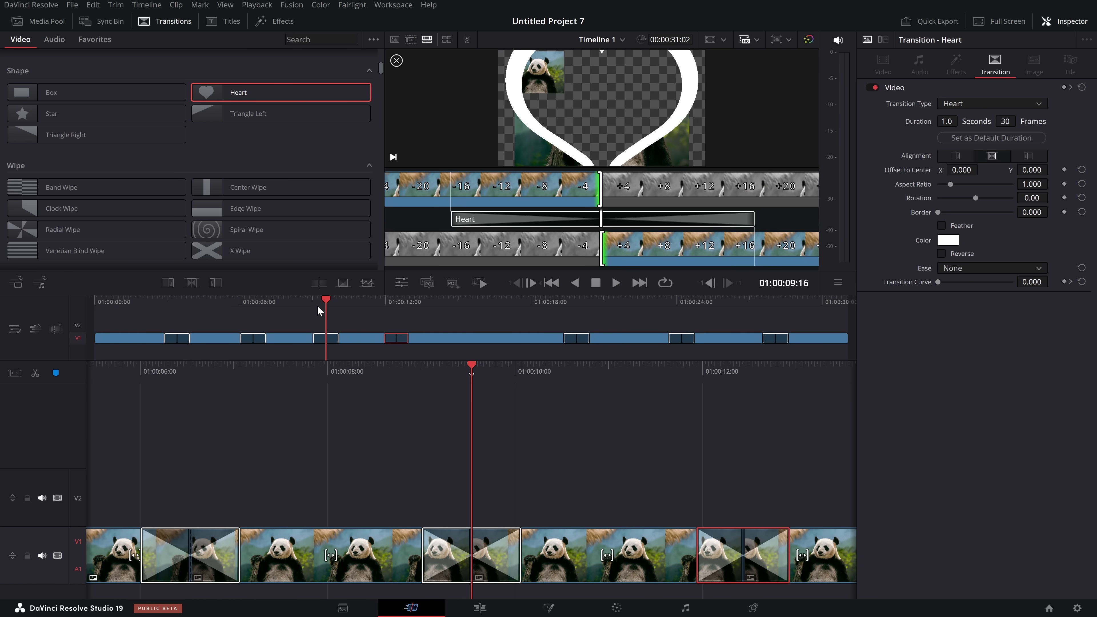
{"action": "key", "text": "space"}
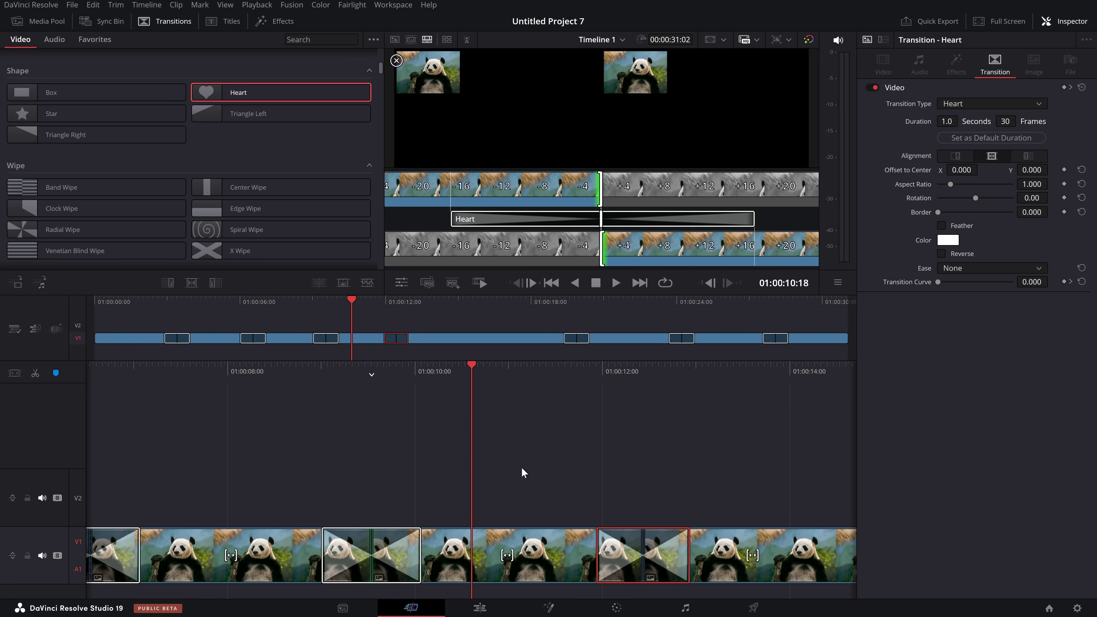
Clear the transitions from all edits in the timeline.
{"action": "left_click", "coordinate": [36, 331]}
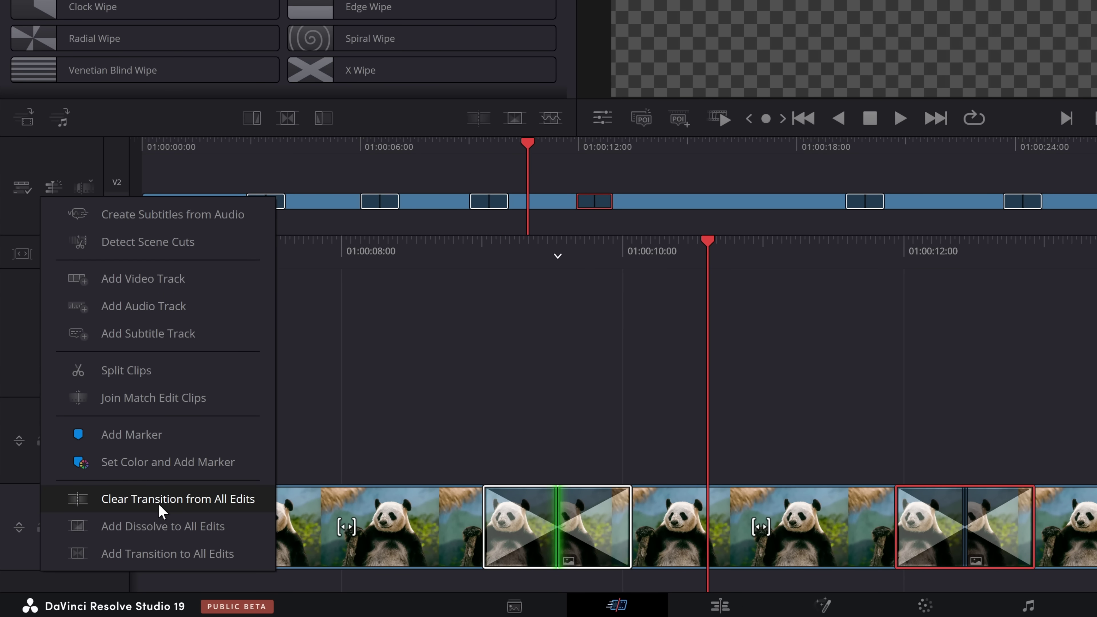
{"action": "left_click", "coordinate": [220, 505]}
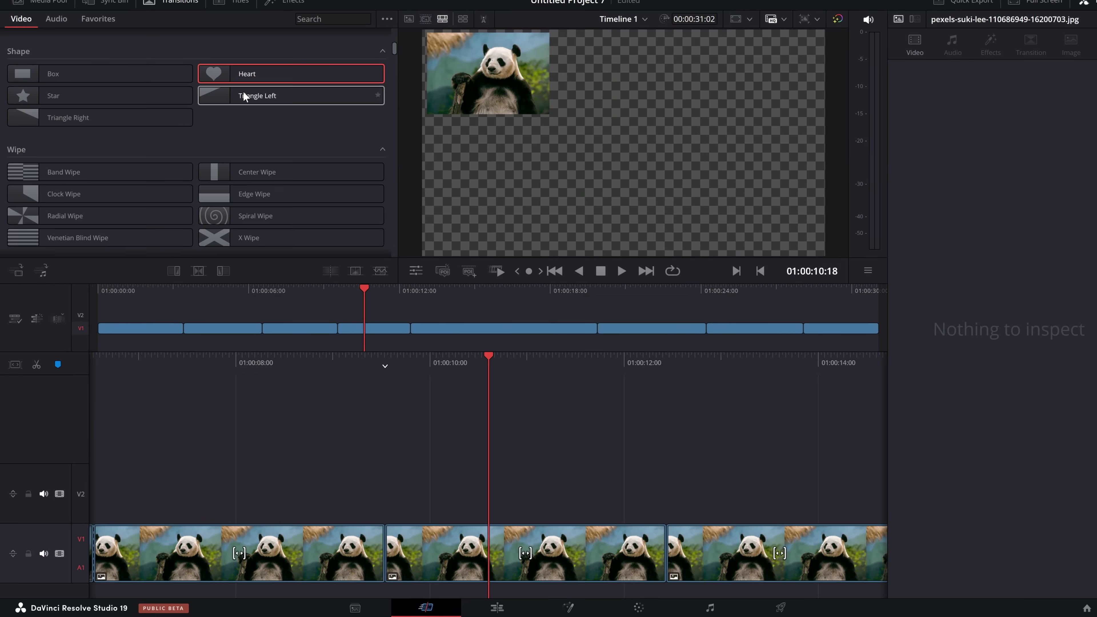
Apply a Heart transition to the cut after the playhead with aspect ratio 3.351, rotation -195.11, border 172.210, X offset 75 and In & Out ease.
{"action": "left_click_drag", "start_coordinate": [281, 92], "coordinate": [648, 557]}
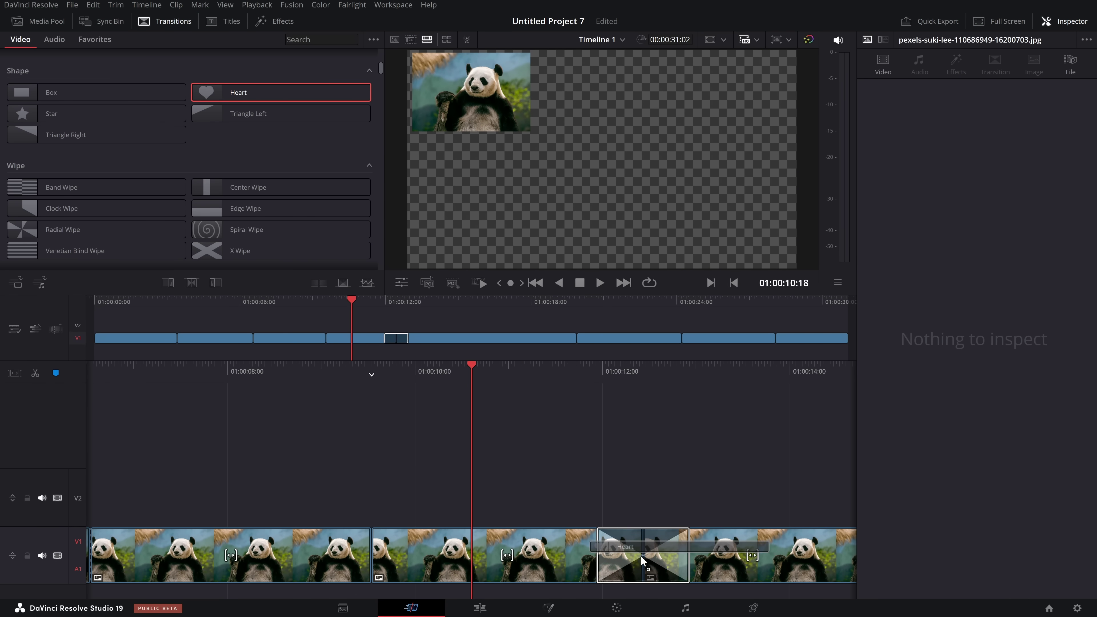
{"action": "left_click", "coordinate": [647, 573]}
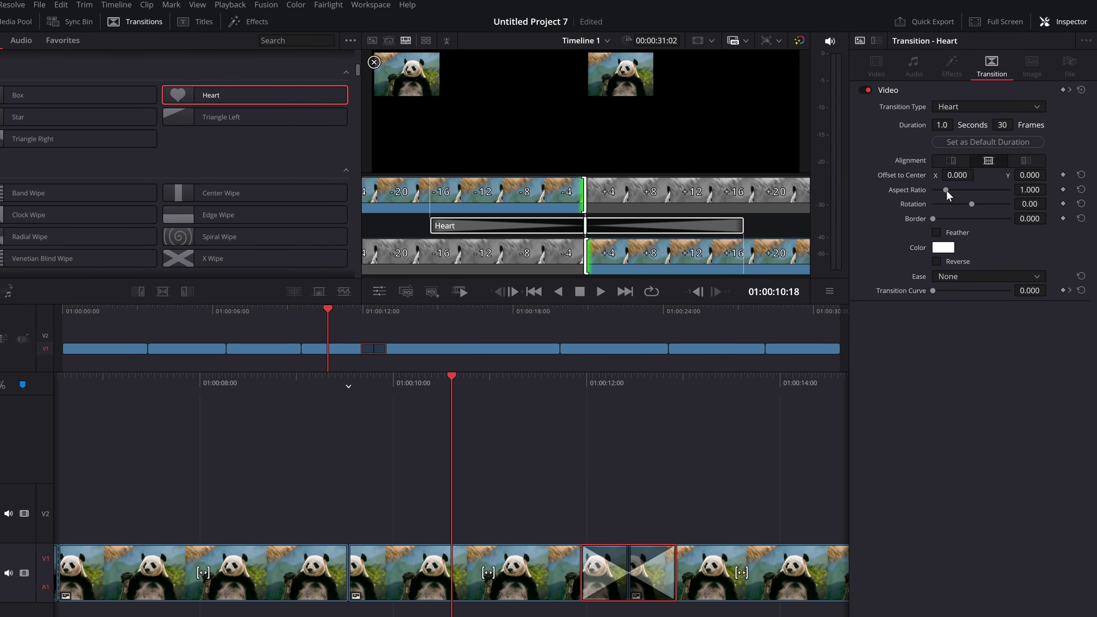
{"action": "mouse_move", "coordinate": [950, 209]}
{"action": "left_mouse_down"}
{"action": "mouse_move", "coordinate": [987, 209]}
{"action": "mouse_move", "coordinate": [960, 224]}
{"action": "left_mouse_up"}
{"action": "left_click_drag", "start_coordinate": [915, 259], "coordinate": [921, 278]}
{"action": "left_click", "coordinate": [916, 354]}
{"action": "left_click", "coordinate": [902, 421]}
{"action": "left_click_drag", "start_coordinate": [918, 222], "coordinate": [950, 222]}
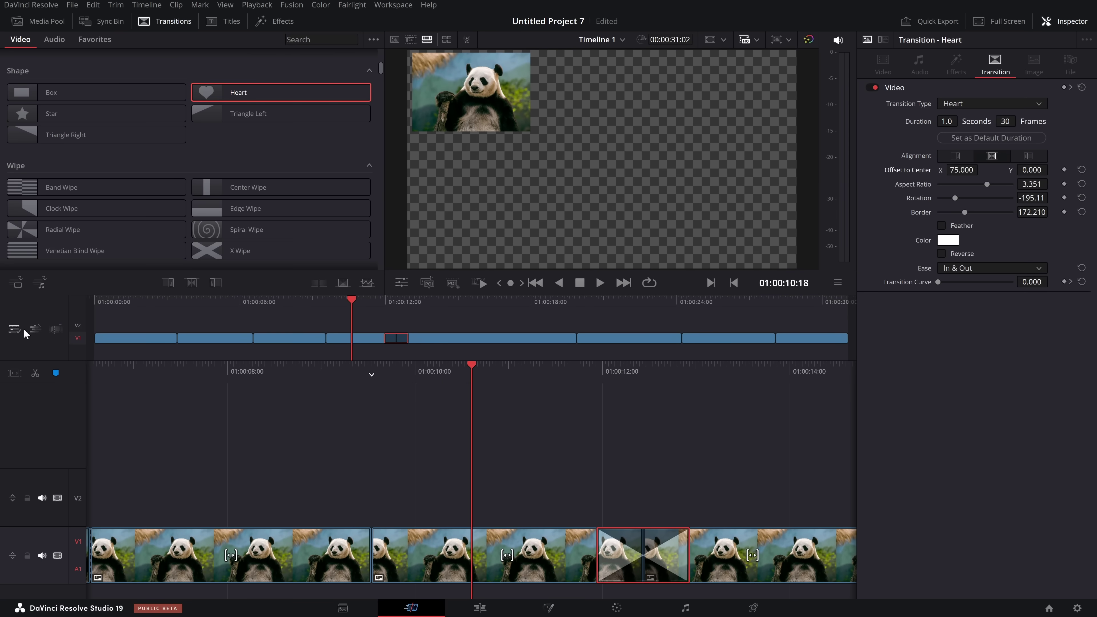
Add a transition to all edits and compare the settings of the Heart transitions just before and just after the playhead.
{"action": "left_click", "coordinate": [37, 329]}
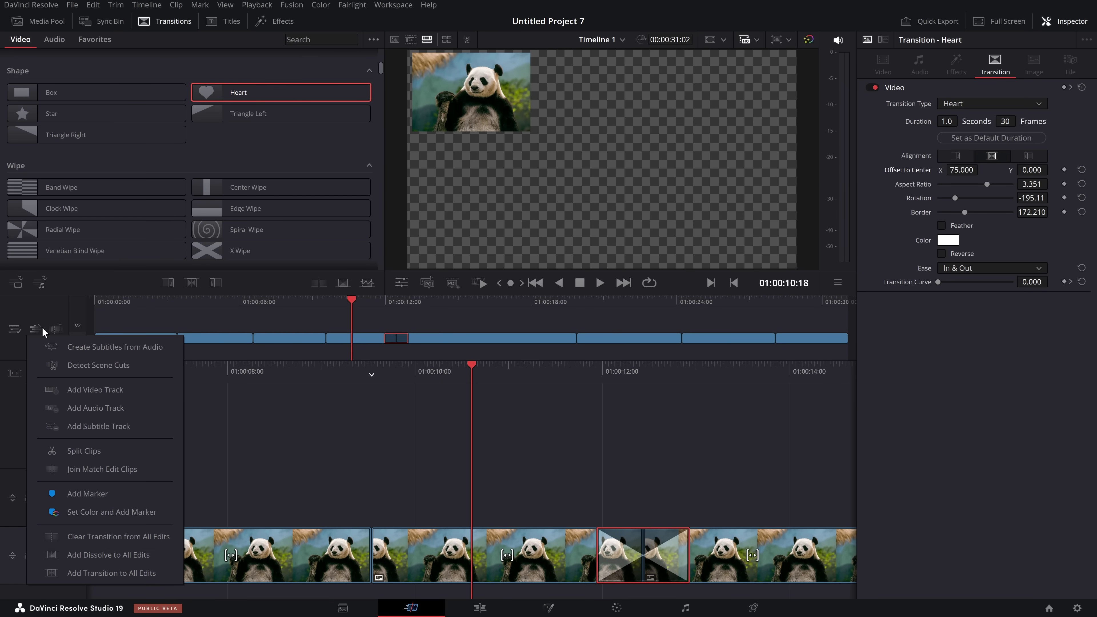
{"action": "left_click", "coordinate": [99, 573]}
{"action": "left_click", "coordinate": [386, 558]}
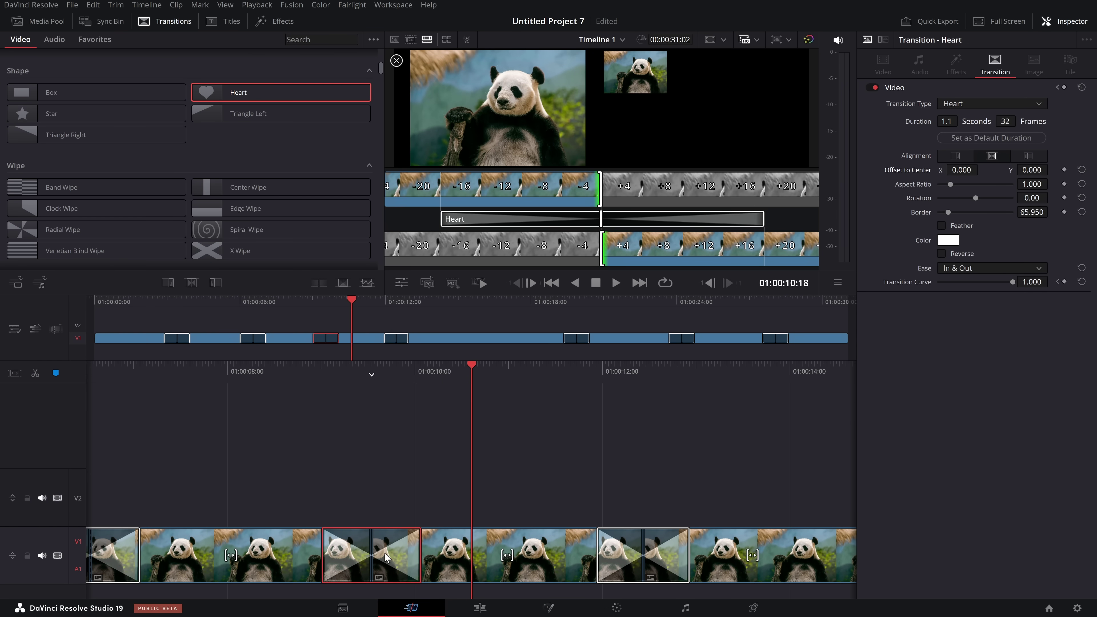
{"action": "left_click", "coordinate": [607, 555]}
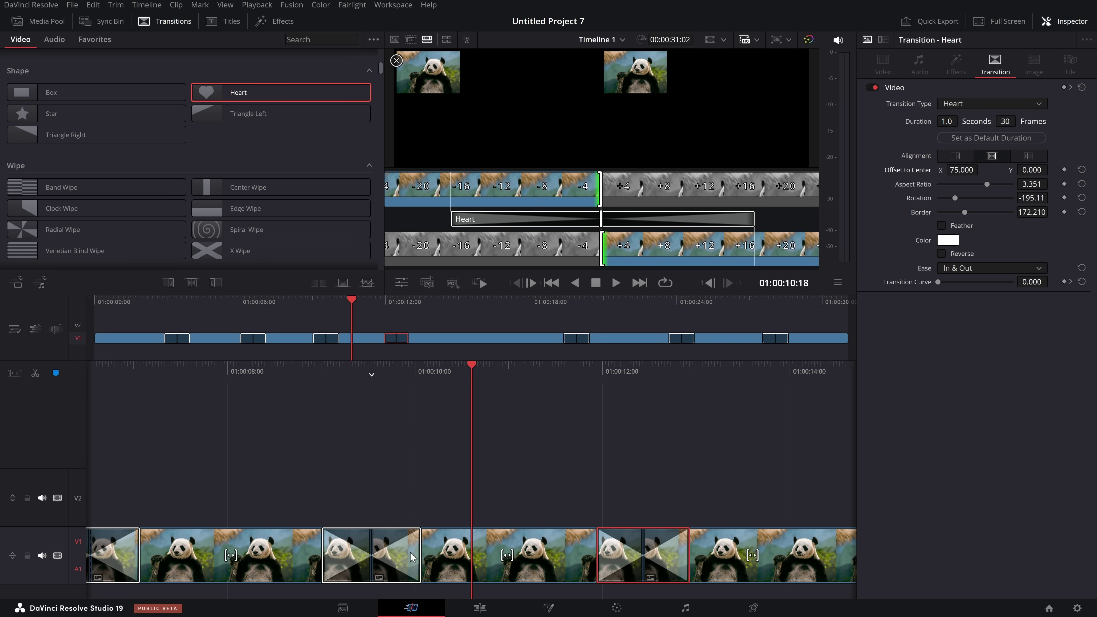
{"action": "left_click", "coordinate": [413, 558]}
{"action": "left_click", "coordinate": [627, 553]}
{"action": "left_click", "coordinate": [400, 556]}
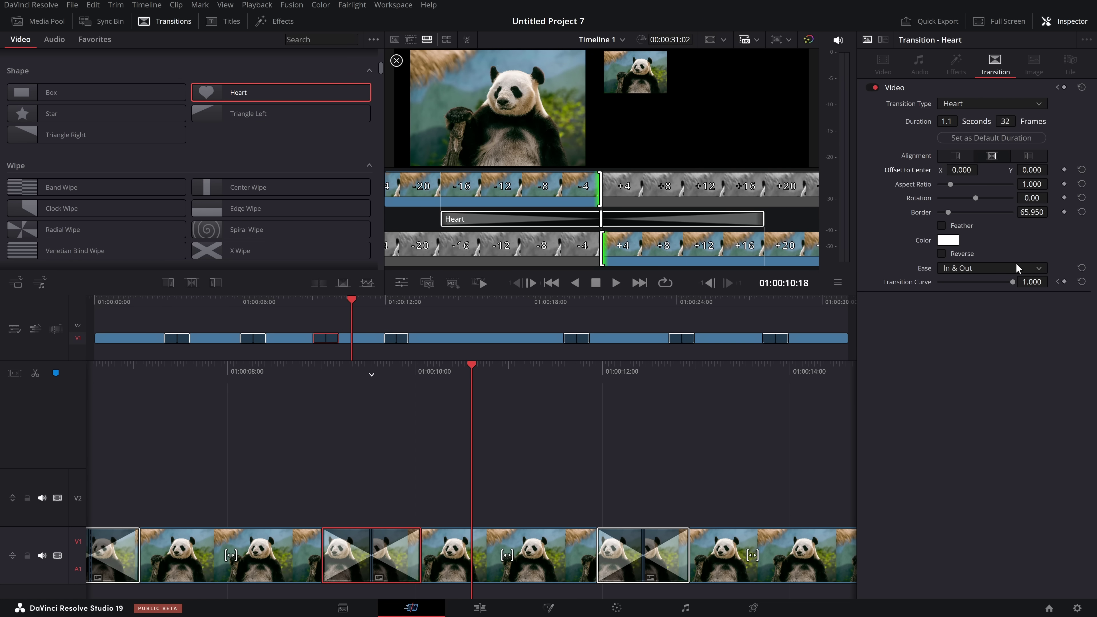
Check the commands available for the Heart transition before the playhead, deselect it and switch to the Edit page.
{"action": "right_click", "coordinate": [409, 548]}
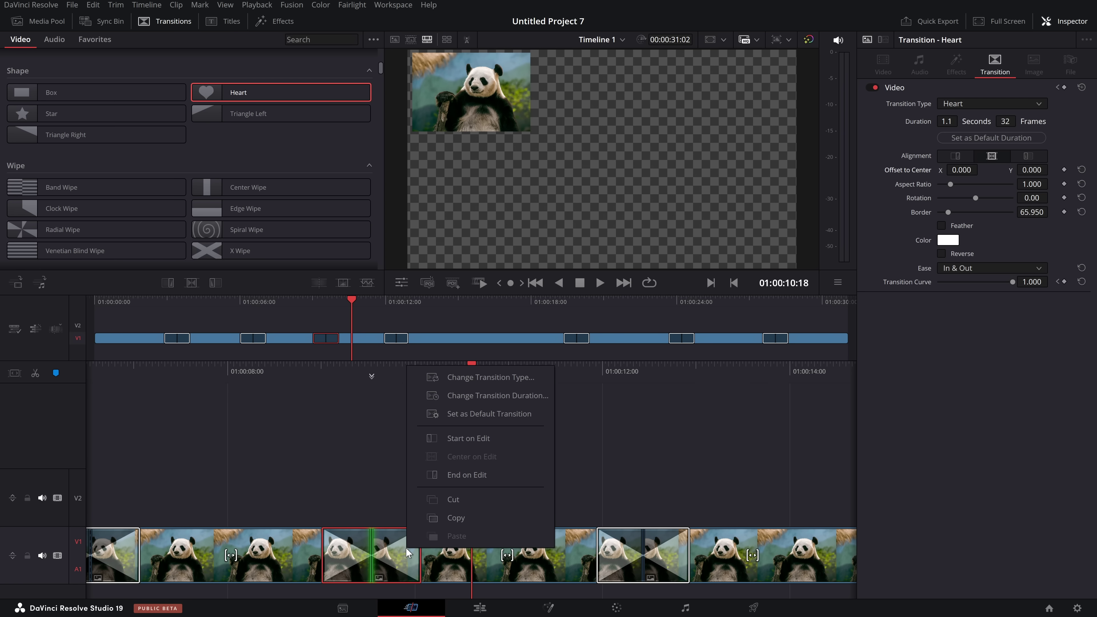
{"action": "left_click", "coordinate": [345, 473]}
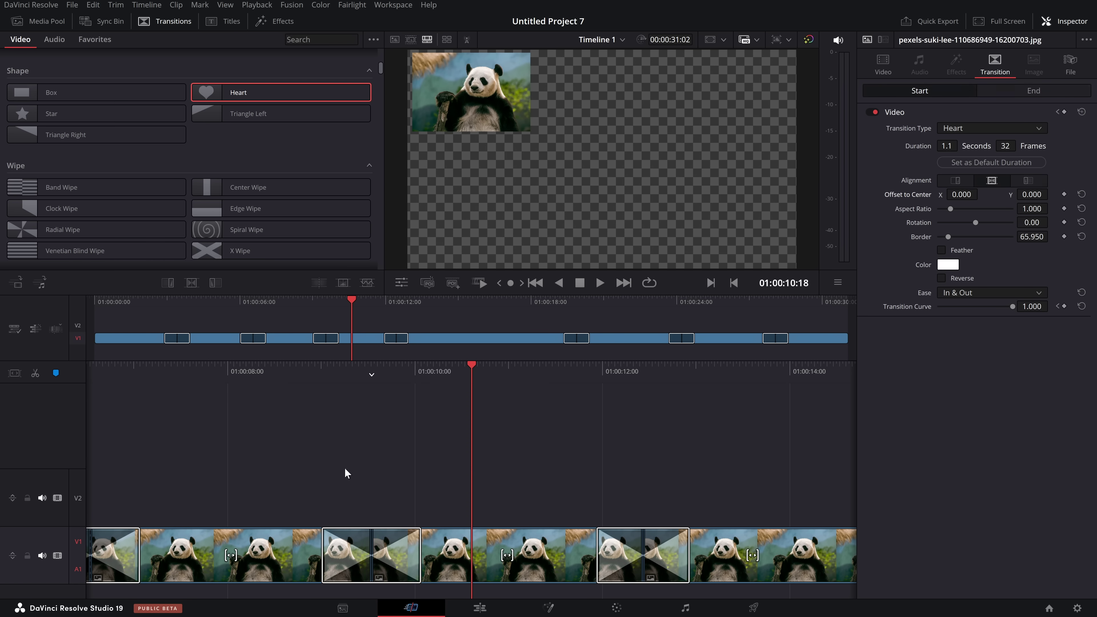
{"action": "left_click", "coordinate": [479, 608]}
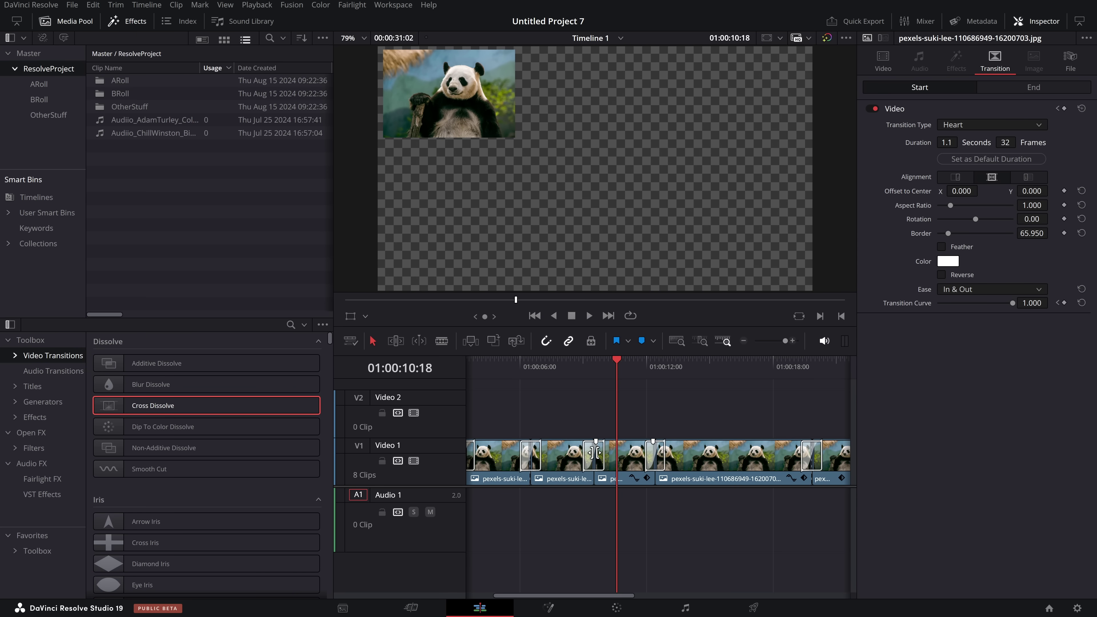